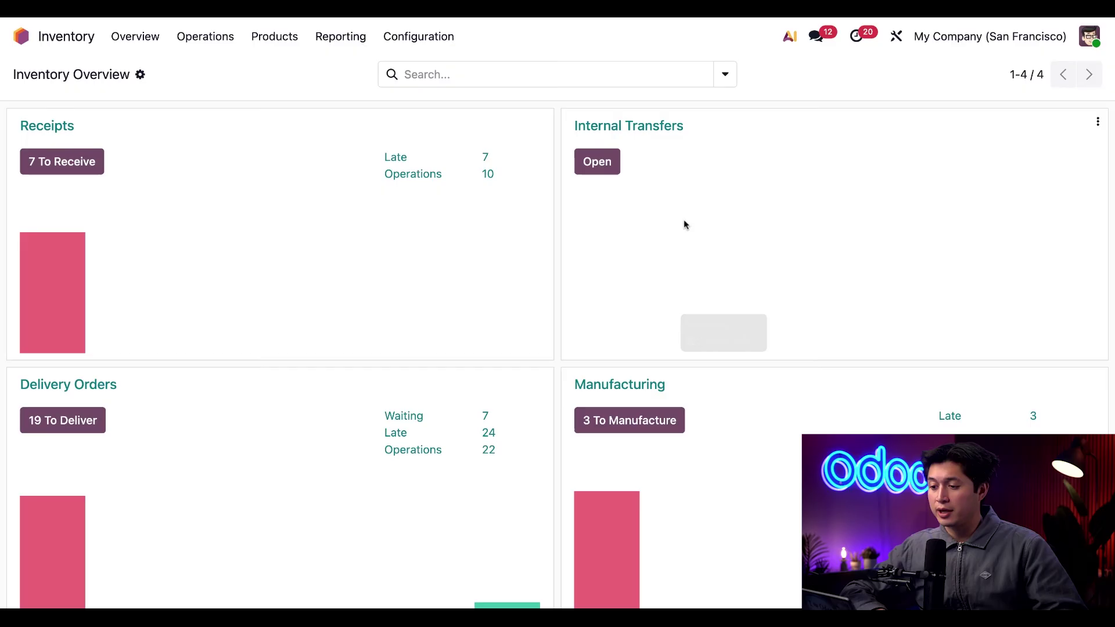
Check the Inventory settings: Lots & Serial Numbers and Storage Locations should be enabled.
{"action": "left_click", "coordinate": [428, 43]}
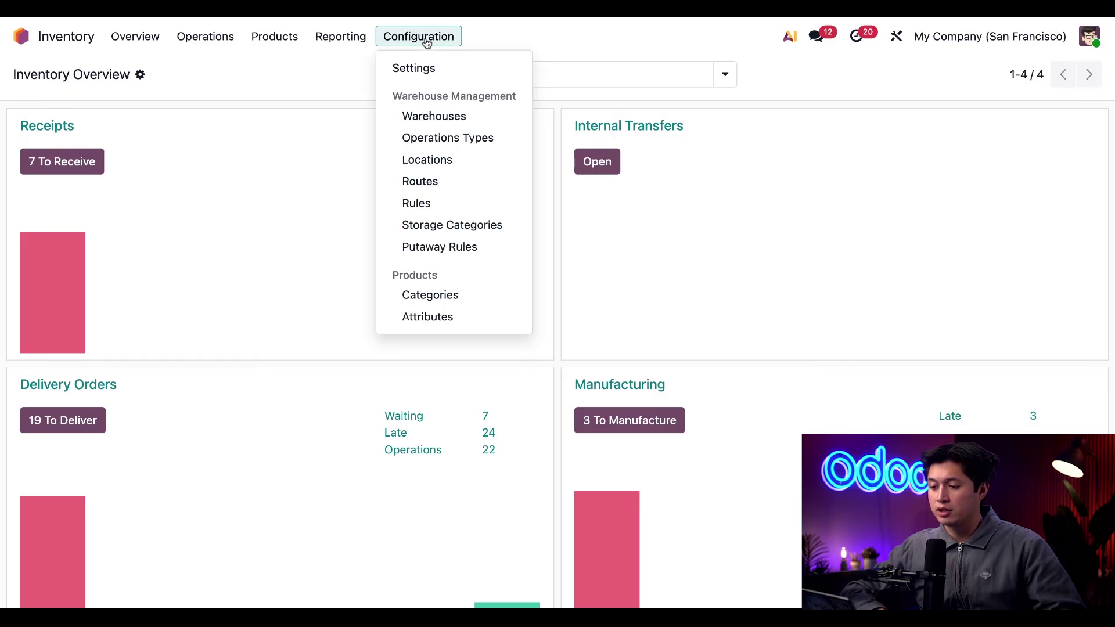
{"action": "left_click", "coordinate": [431, 70]}
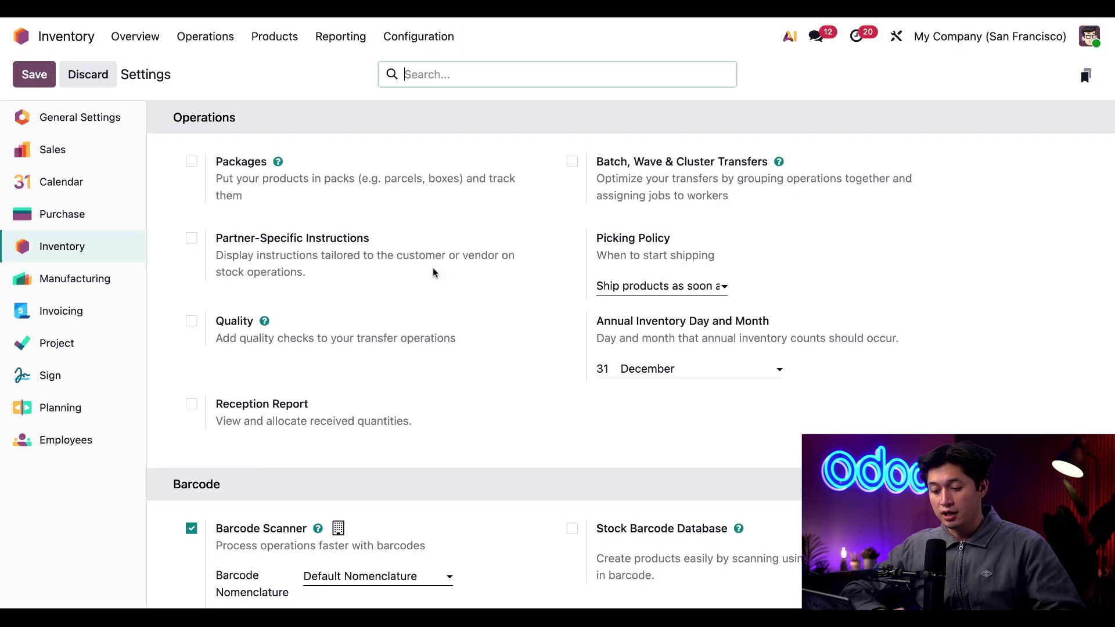
{"action": "scroll", "coordinate": [436, 269], "scroll_direction": "down", "scroll_amount": 15}
{"action": "scroll", "coordinate": [631, 354], "scroll_direction": "down", "scroll_amount": 1}
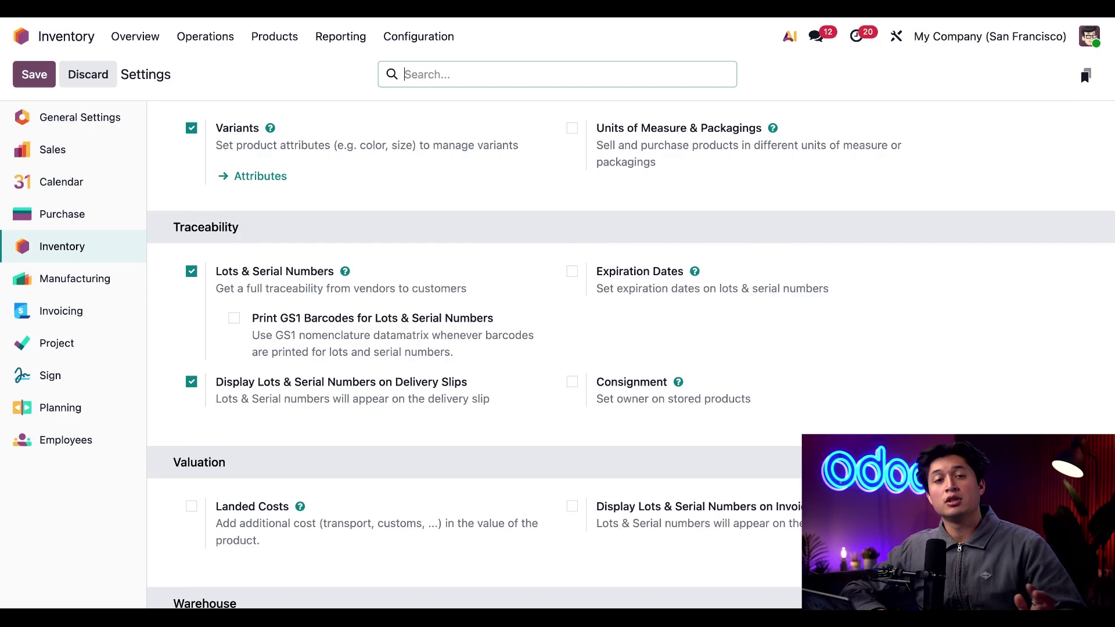
{"action": "scroll", "coordinate": [337, 321], "scroll_direction": "down", "scroll_amount": 6}
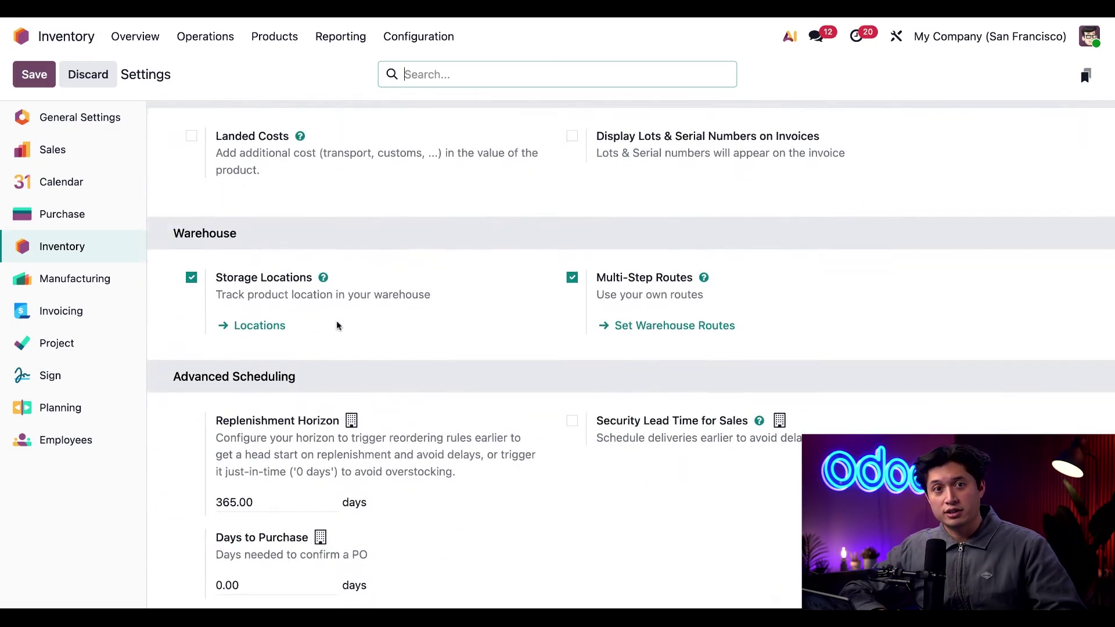
{"action": "mouse_move", "coordinate": [336, 324]}
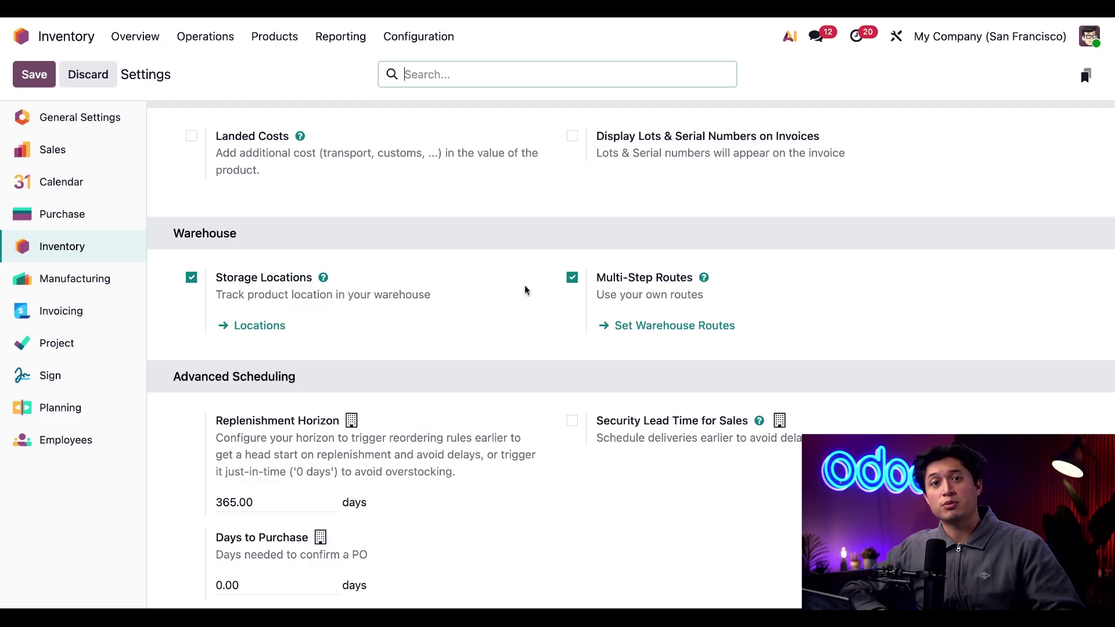
{"action": "mouse_move", "coordinate": [524, 284]}
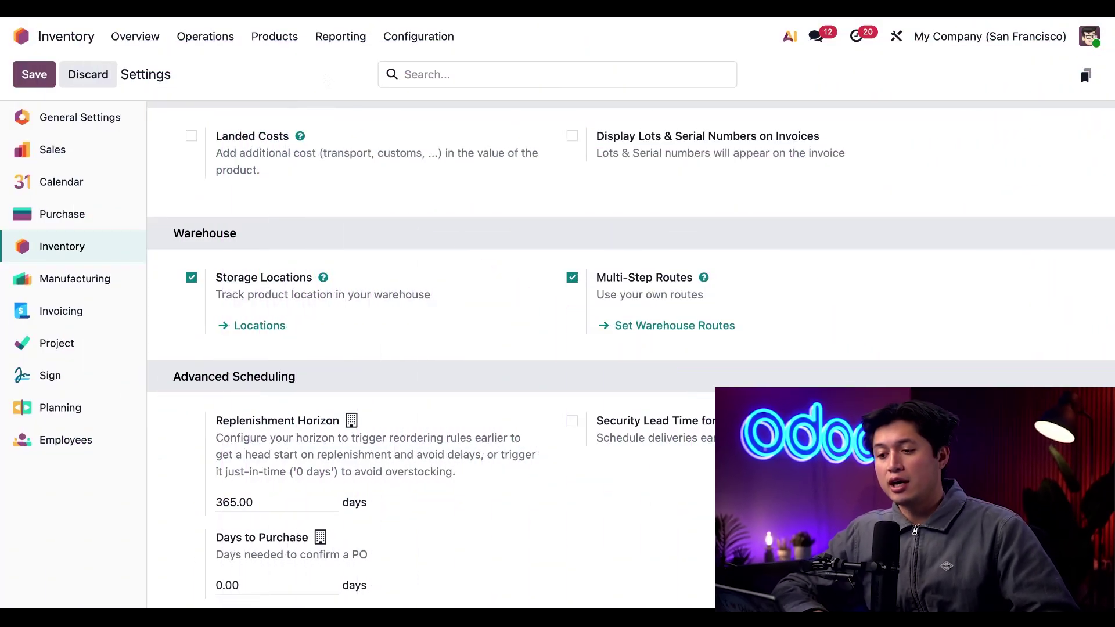
Review the lot-tracked Standing Desk product in Furniture / Office, then the Lubricant product.
{"action": "left_click", "coordinate": [273, 37]}
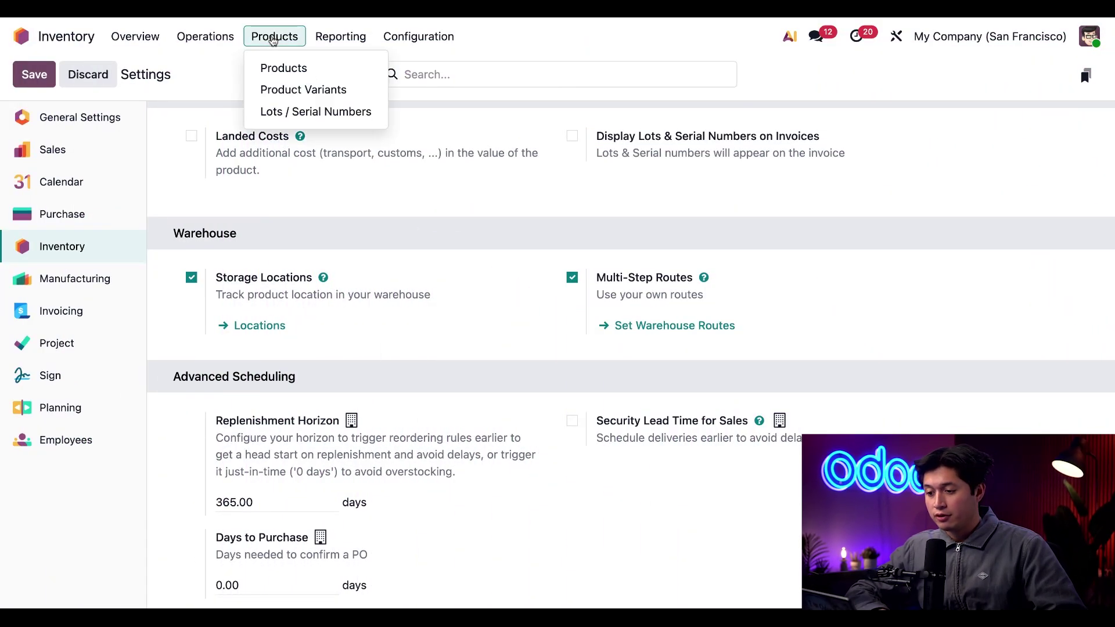
{"action": "left_click", "coordinate": [284, 68]}
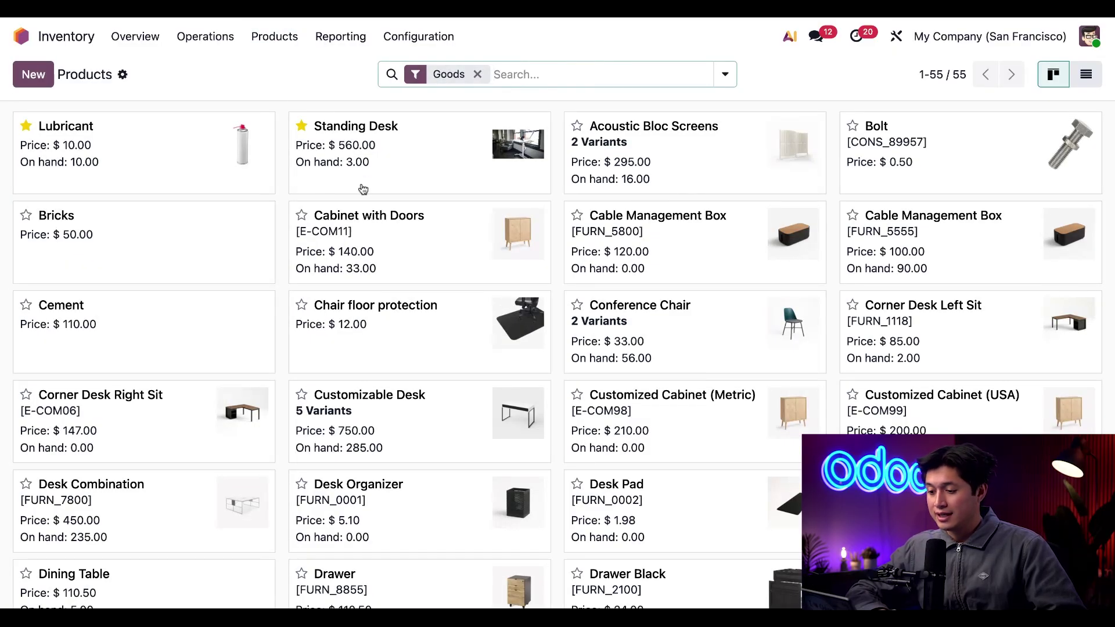
{"action": "left_click", "coordinate": [409, 173]}
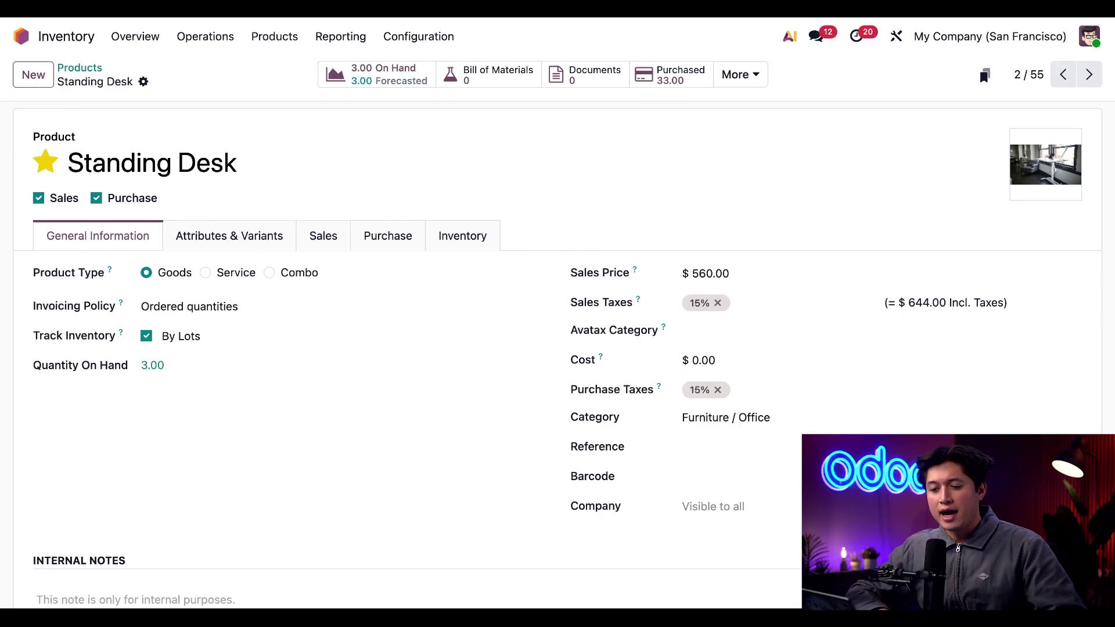
{"action": "left_click", "coordinate": [80, 68]}
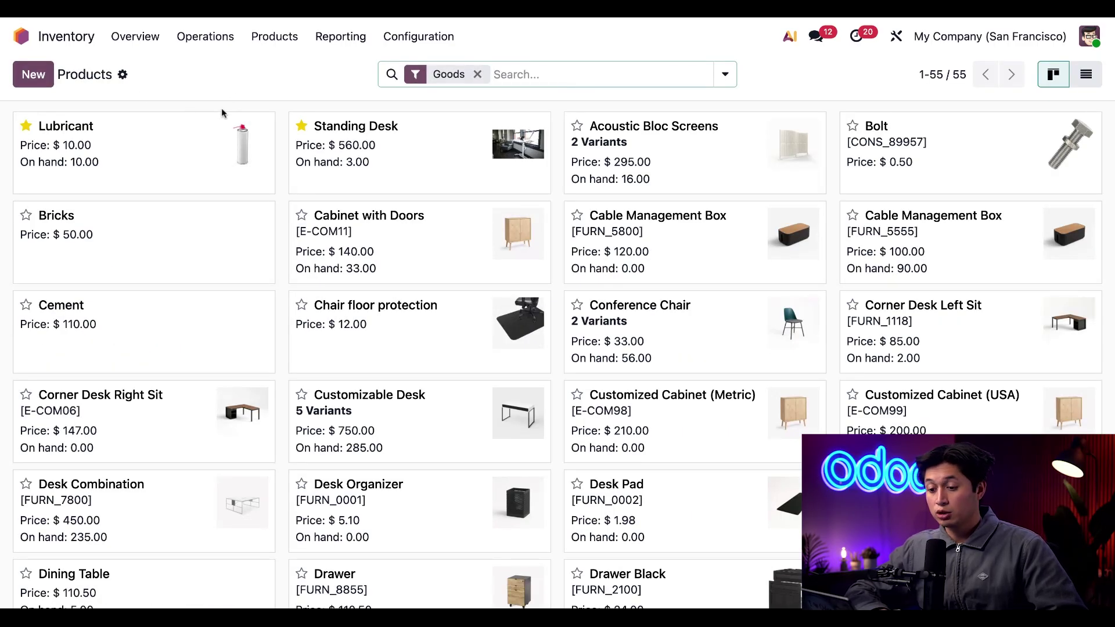
{"action": "left_click", "coordinate": [188, 175]}
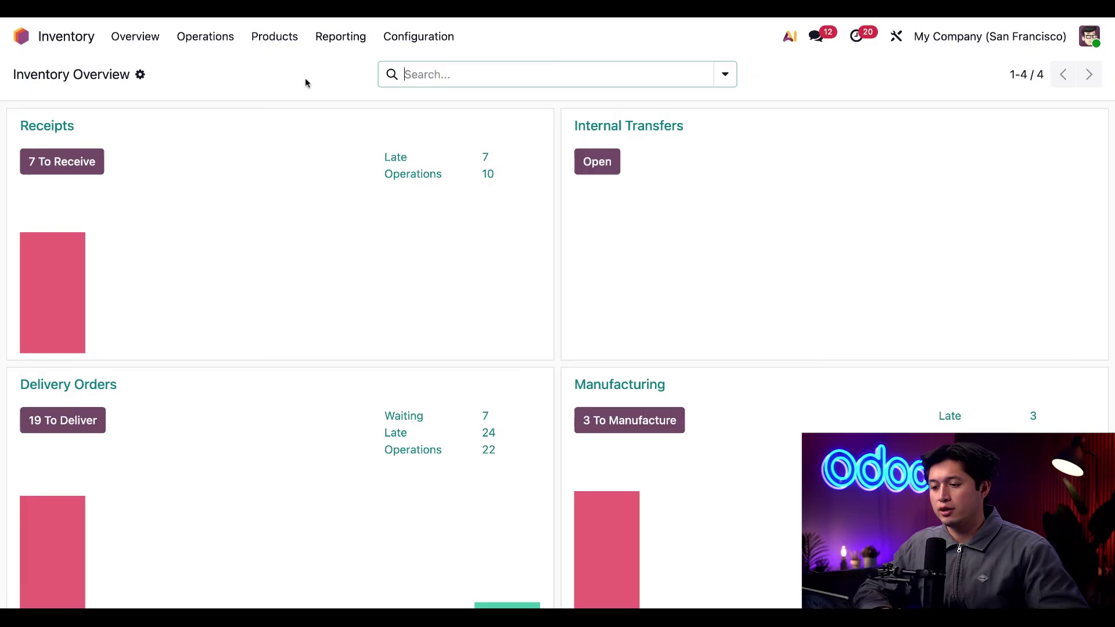
Group Lots / Serial Numbers by Product instead of Location and expand Standing Desk's LOT-0001 to LOT-0003.
{"action": "left_click", "coordinate": [275, 42]}
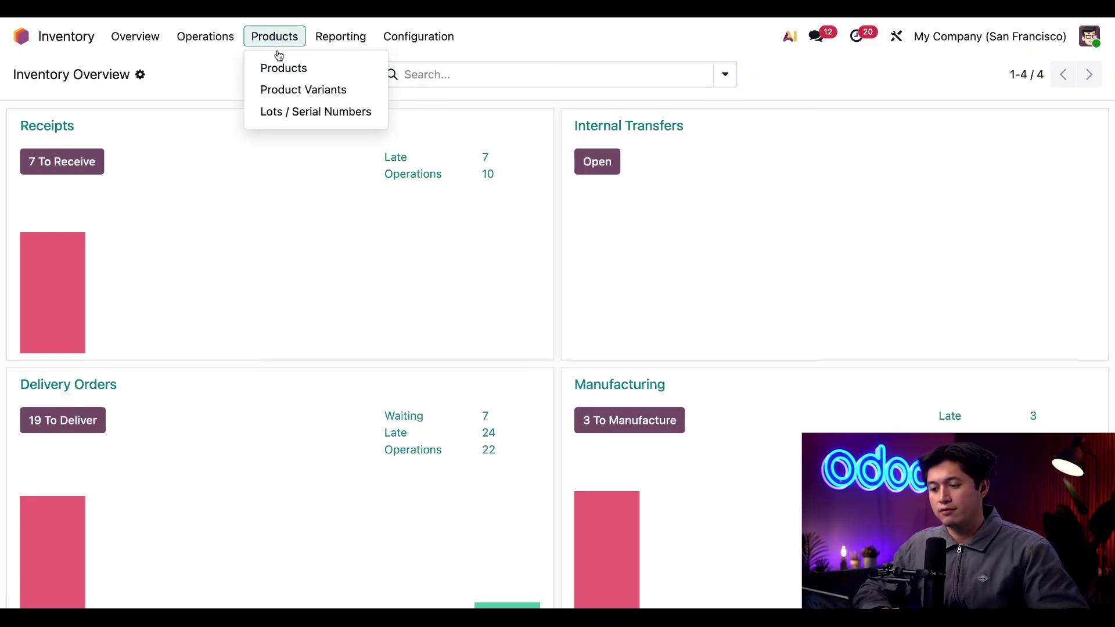
{"action": "left_click", "coordinate": [299, 112]}
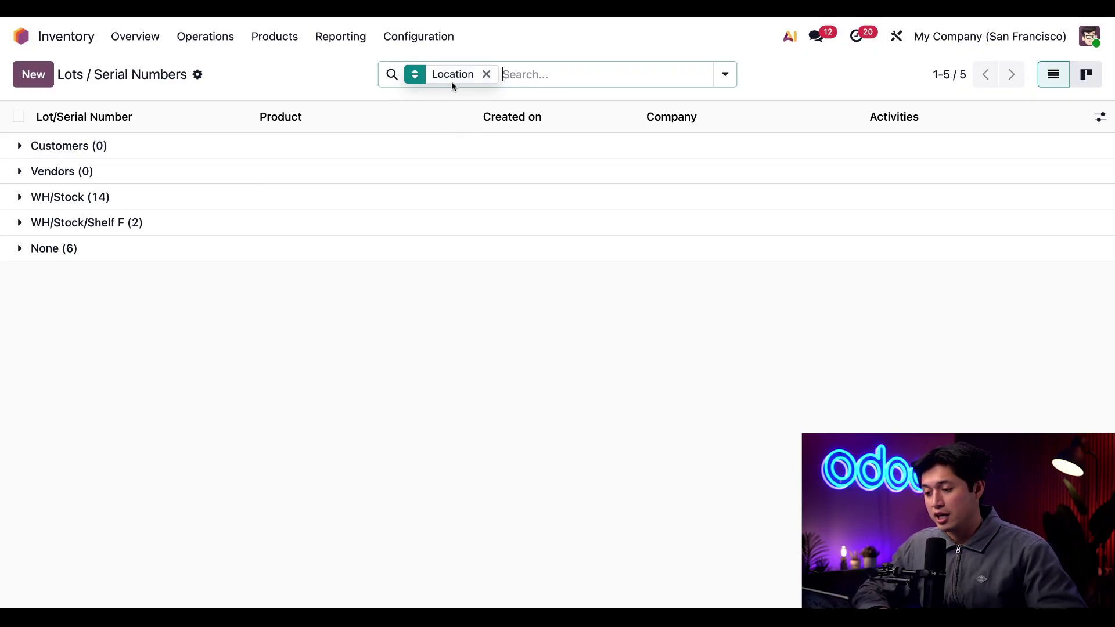
{"action": "left_click", "coordinate": [486, 74]}
{"action": "left_click", "coordinate": [726, 77]}
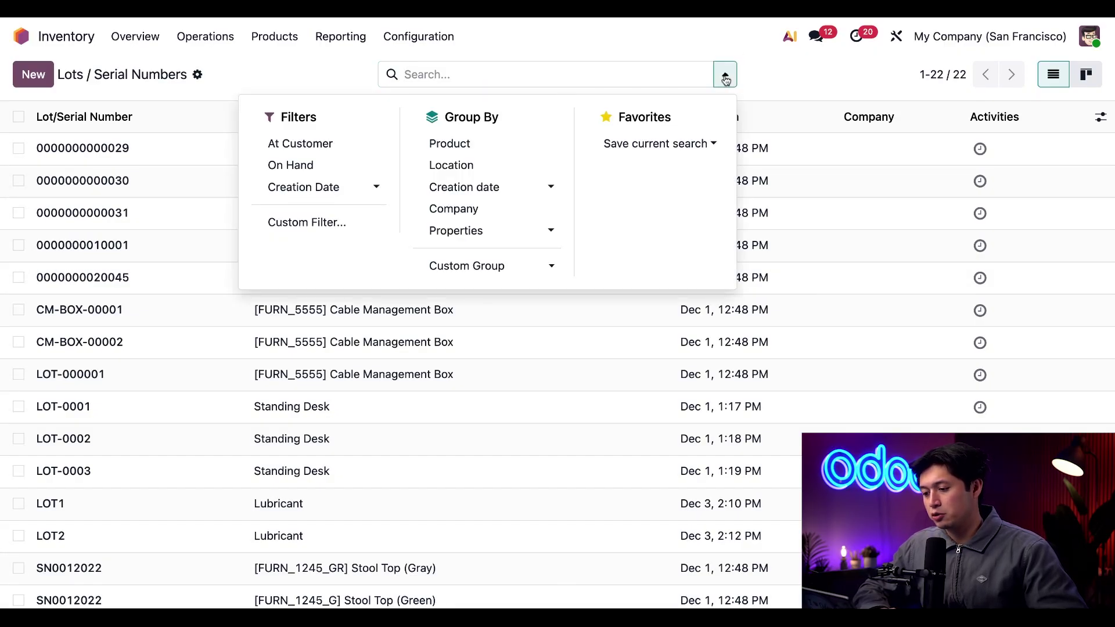
{"action": "left_click", "coordinate": [508, 145]}
{"action": "left_click", "coordinate": [389, 470]}
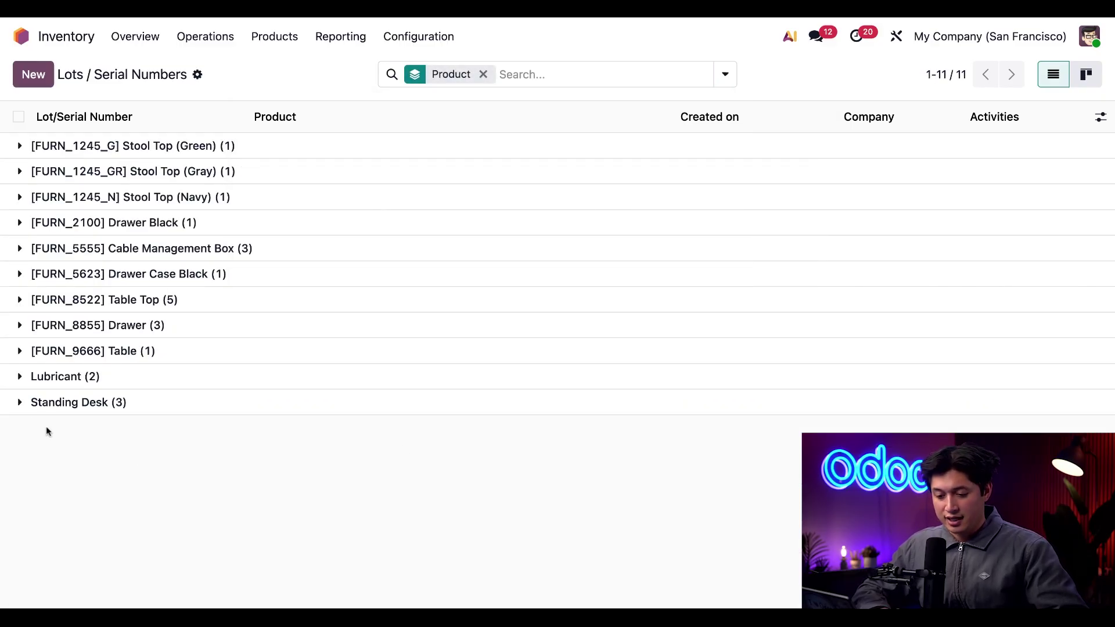
{"action": "left_click", "coordinate": [20, 406]}
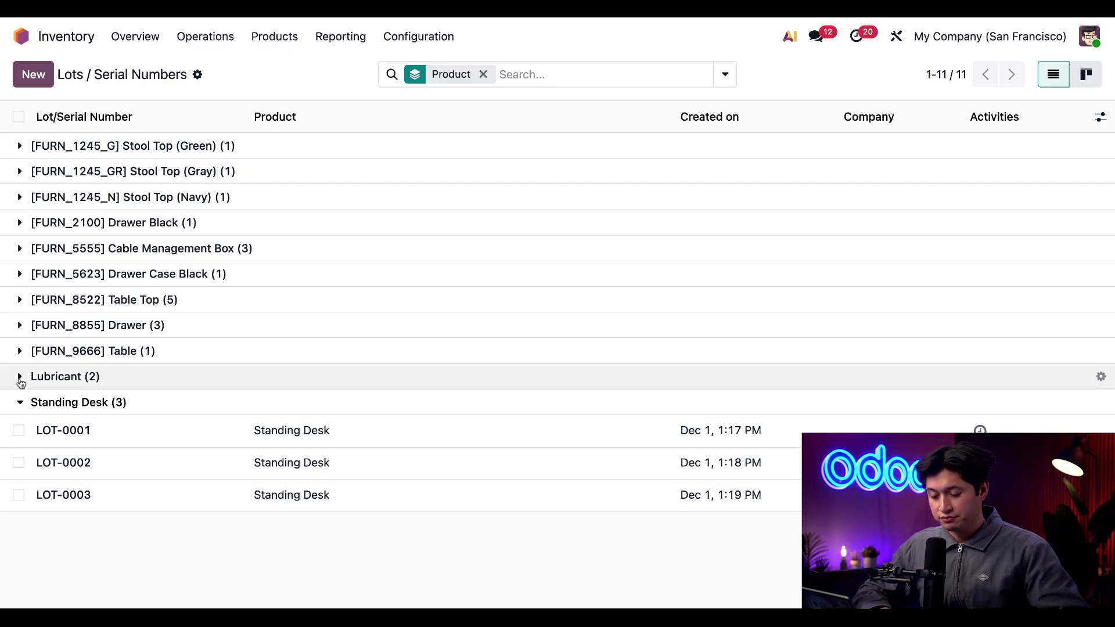
Expand the Lubricant group to show its lots LOT1 and LOT2.
{"action": "left_click", "coordinate": [21, 377]}
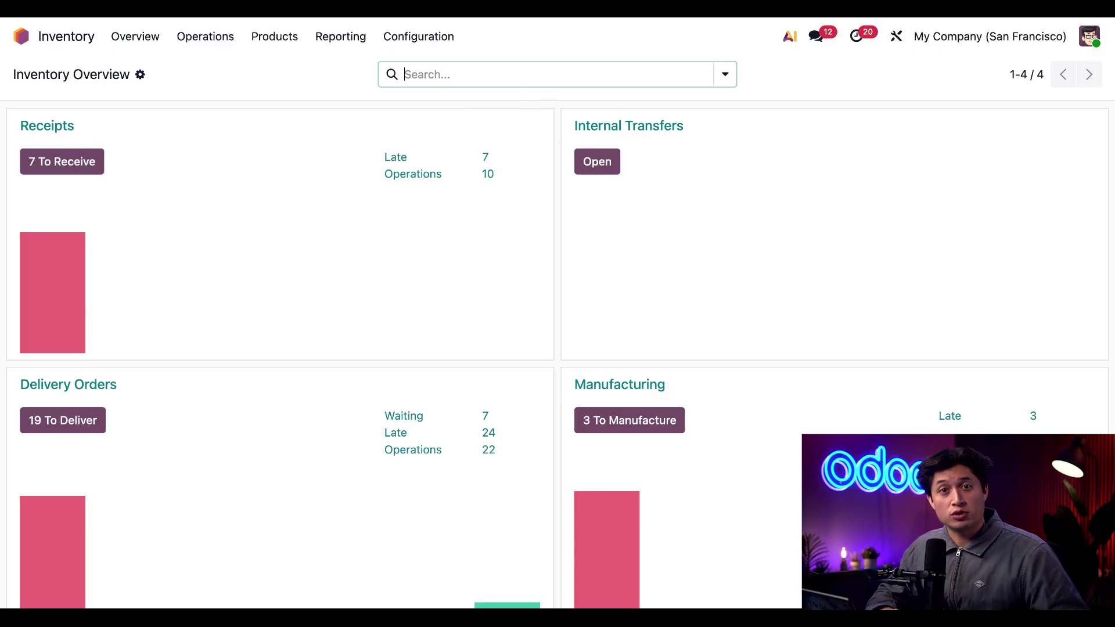
Set the WH/Stock/Shelf F location's removal strategy to First In First Out (FIFO) and save.
{"action": "left_click", "coordinate": [411, 39]}
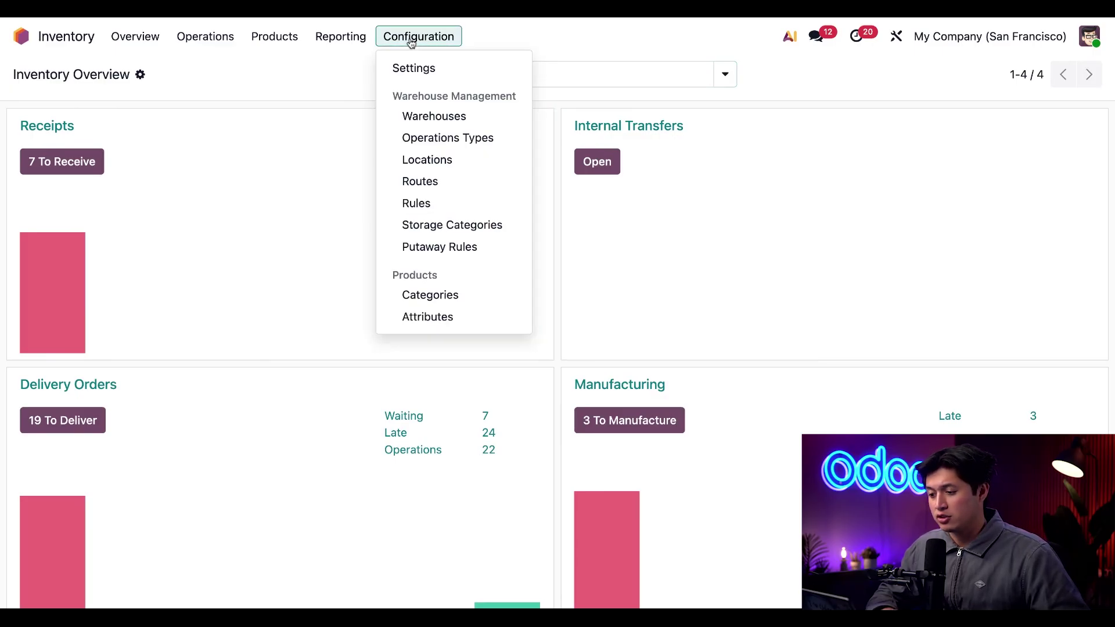
{"action": "left_click", "coordinate": [439, 159]}
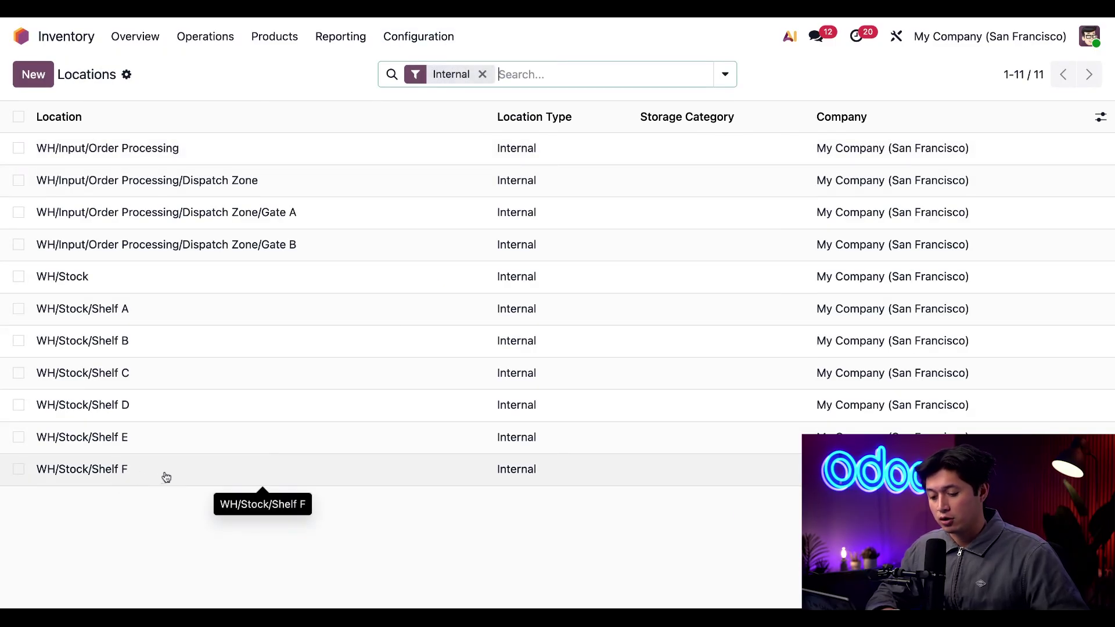
{"action": "left_click", "coordinate": [262, 469]}
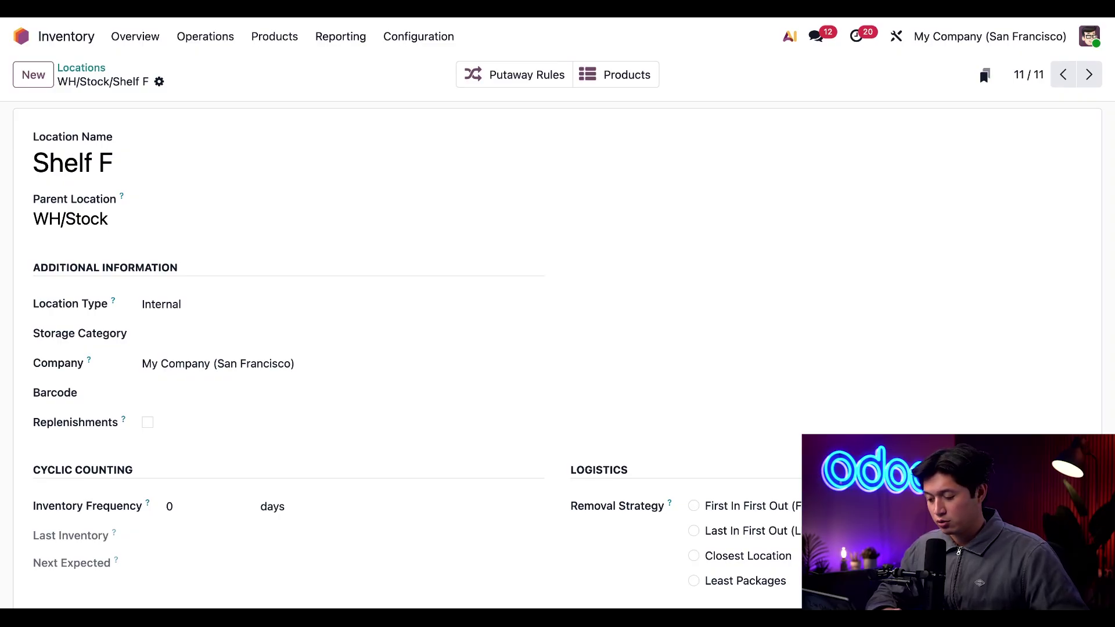
{"action": "scroll", "coordinate": [362, 443], "scroll_direction": "down", "scroll_amount": 1}
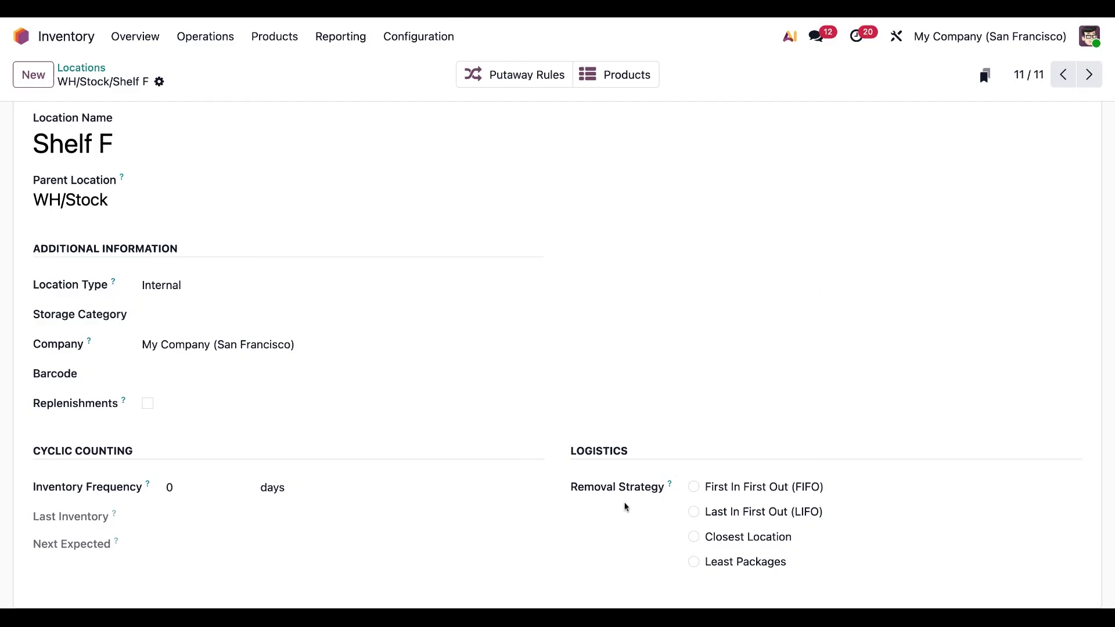
{"action": "left_click", "coordinate": [694, 488]}
{"action": "left_click", "coordinate": [187, 82]}
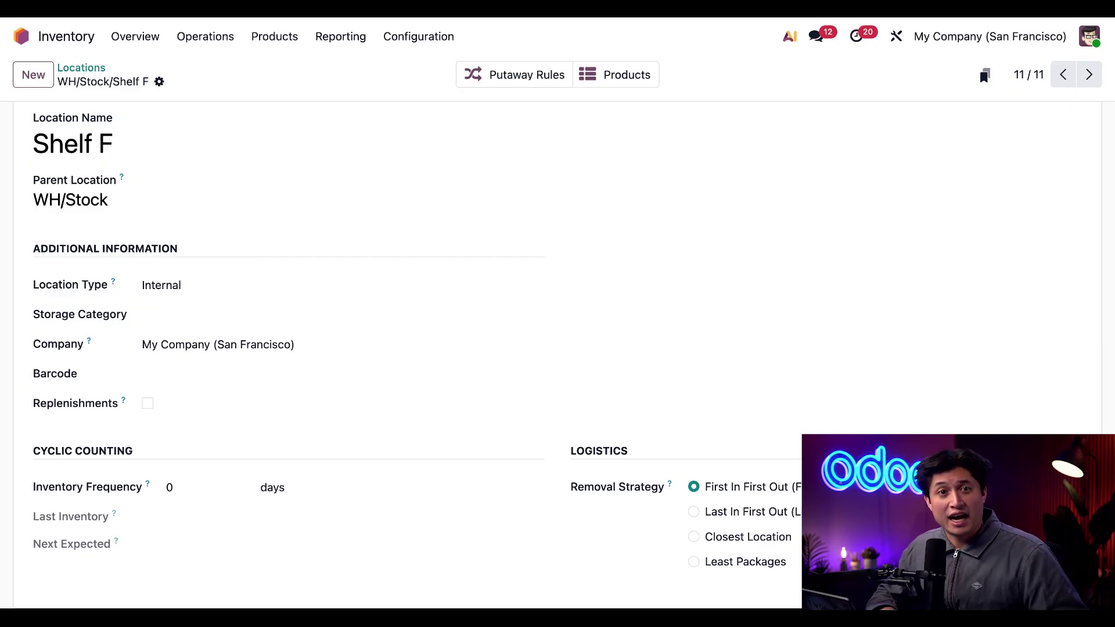
Give the Furniture / Office category a forced Last In First Out (LIFO) removal strategy and save.
{"action": "left_click", "coordinate": [422, 42]}
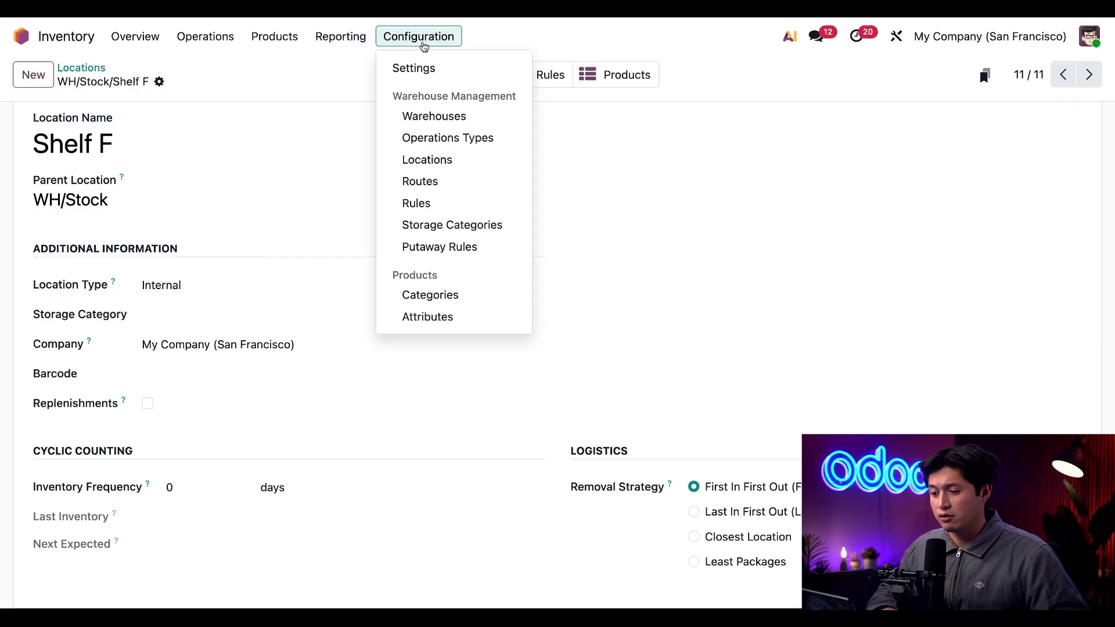
{"action": "left_click", "coordinate": [438, 297]}
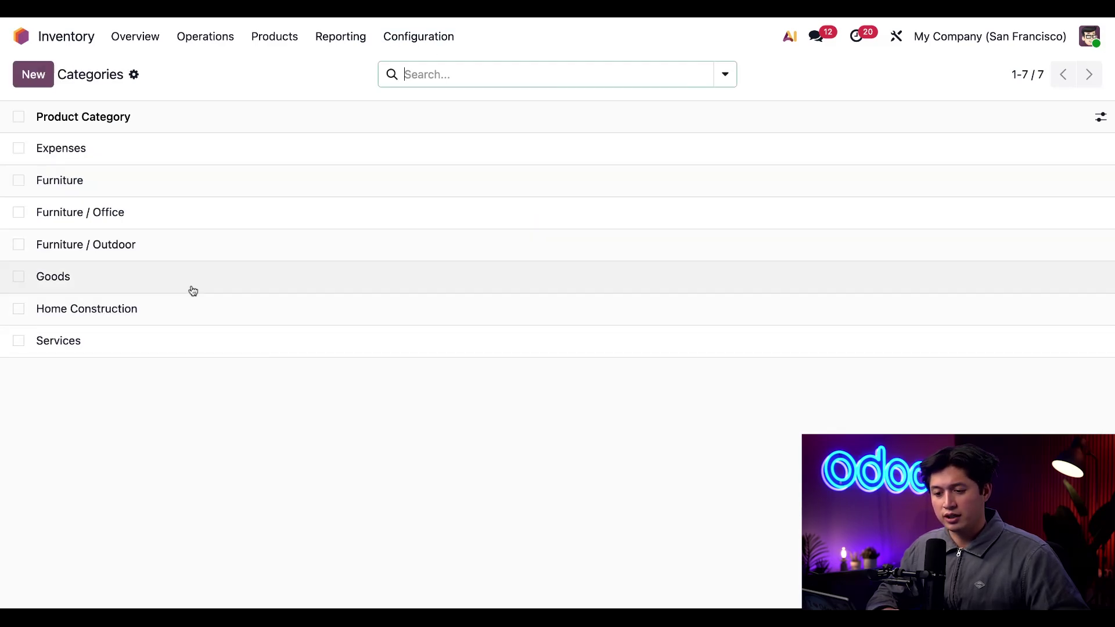
{"action": "left_click", "coordinate": [181, 219]}
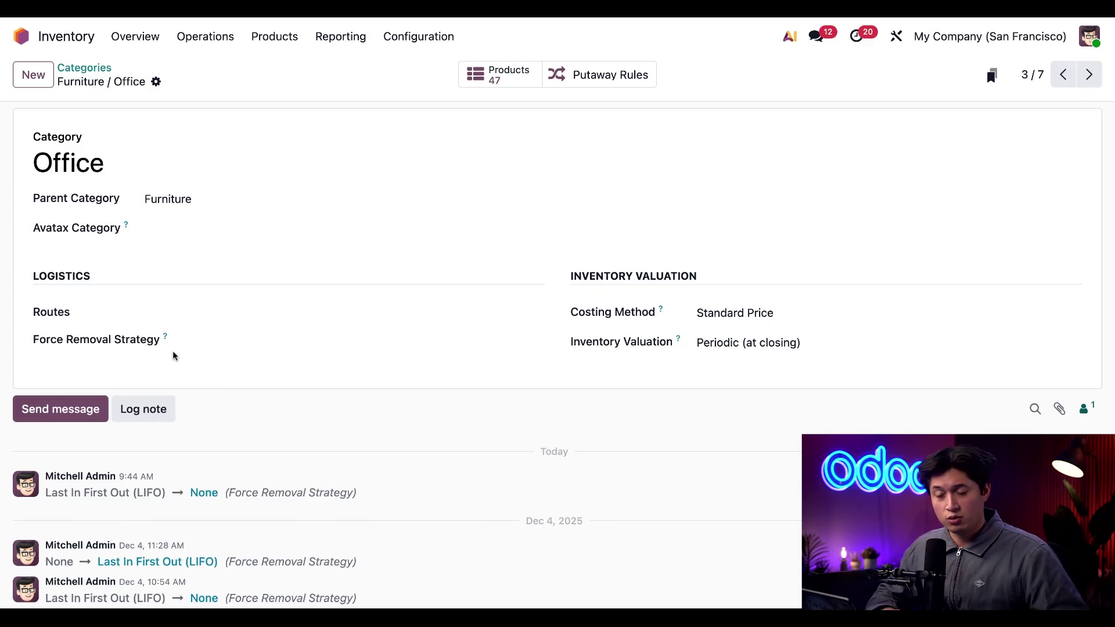
{"action": "left_click", "coordinate": [251, 342]}
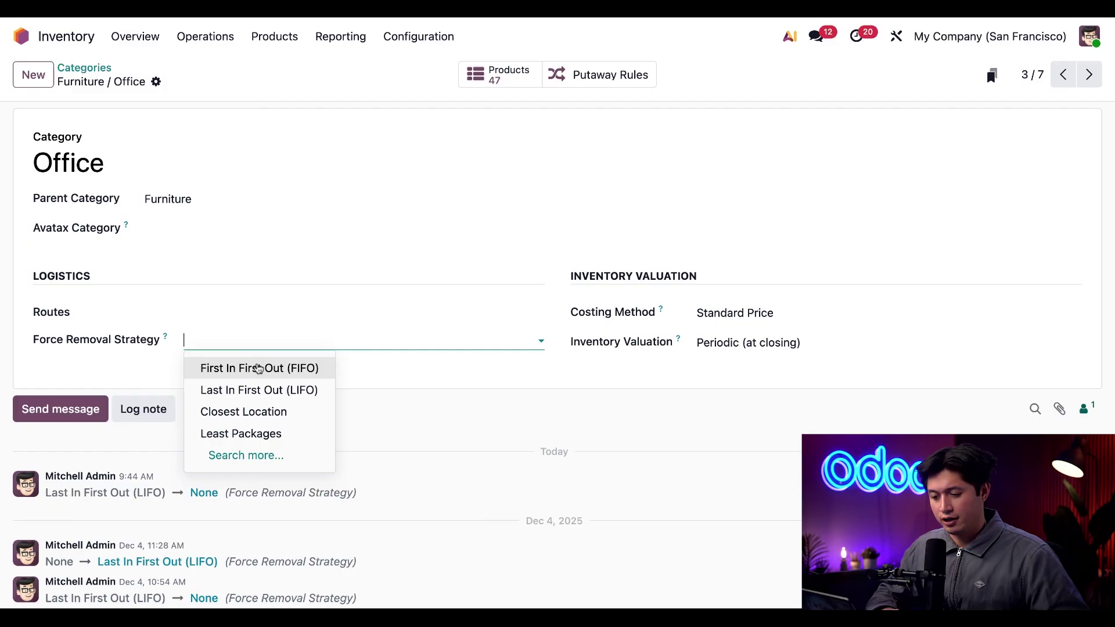
{"action": "left_click", "coordinate": [289, 390]}
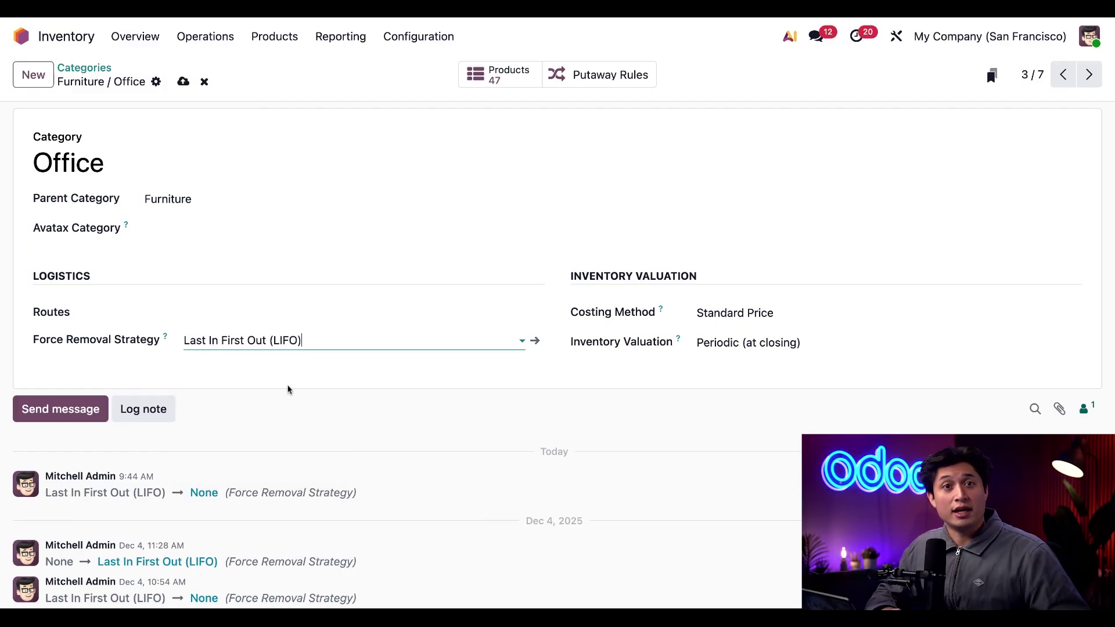
{"action": "left_click", "coordinate": [183, 82]}
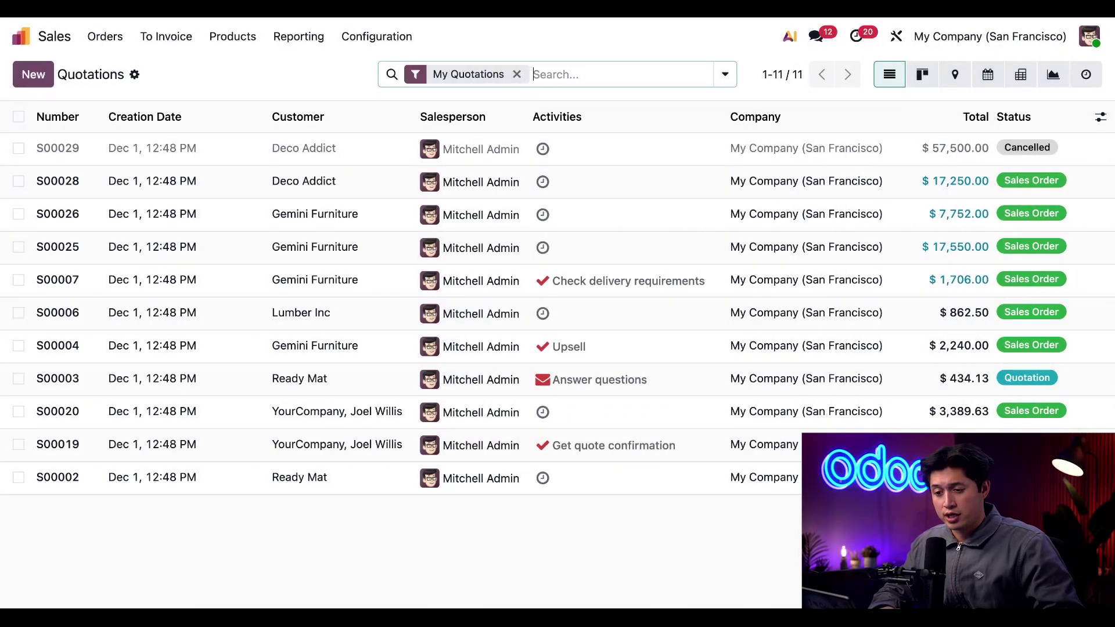
Start a new quotation and select the customer from the suggestions.
{"action": "left_click", "coordinate": [33, 75]}
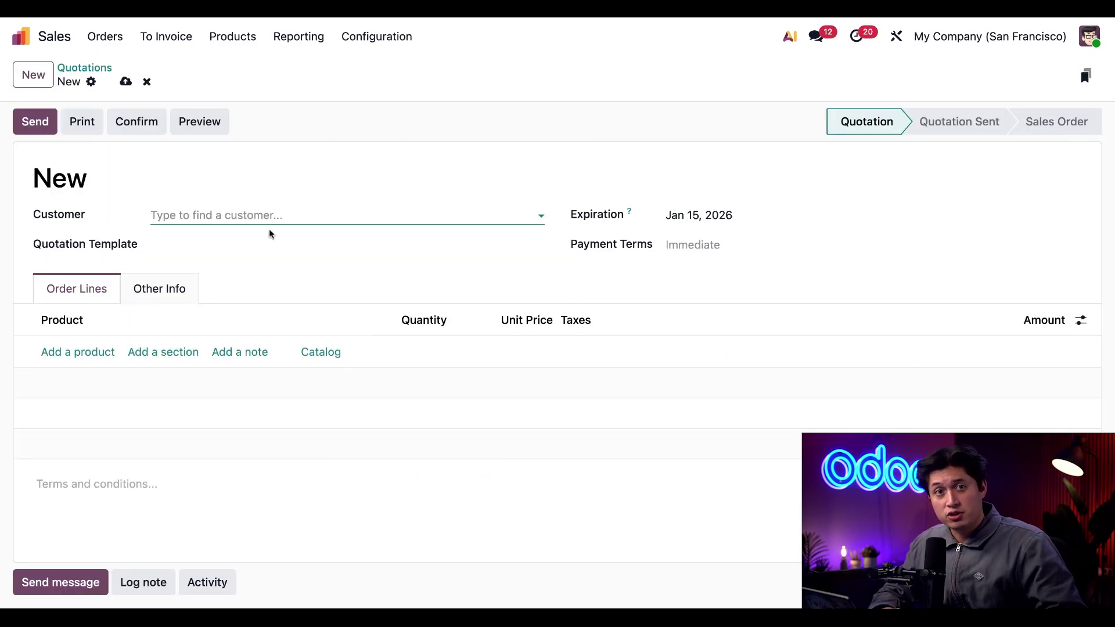
{"action": "type", "text": "Benj"}
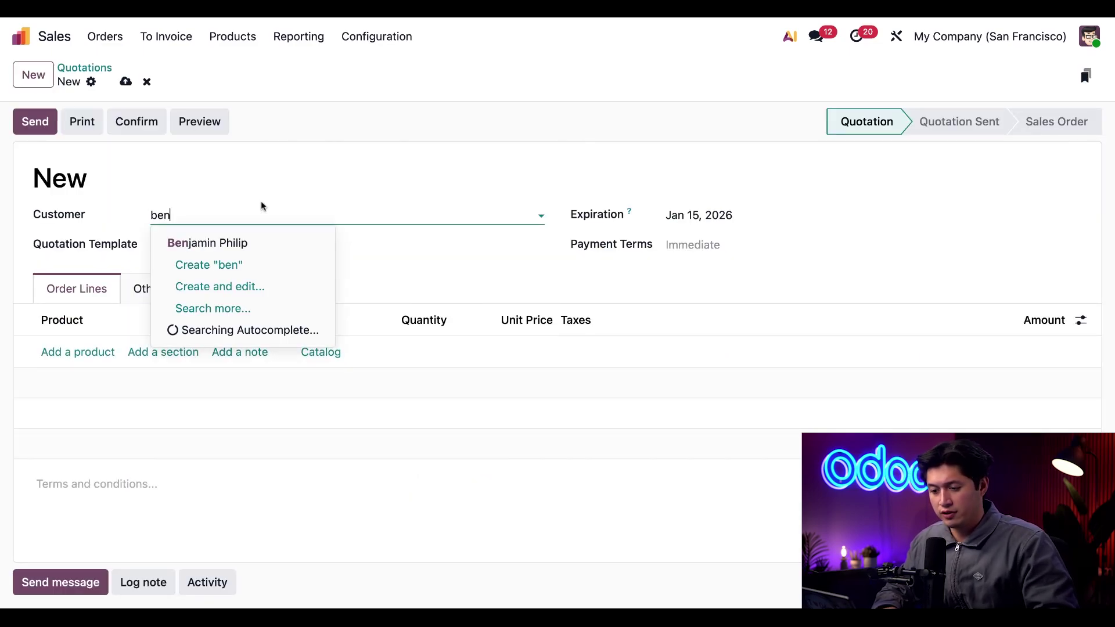
{"action": "left_click", "coordinate": [256, 243]}
{"action": "left_click", "coordinate": [352, 288]}
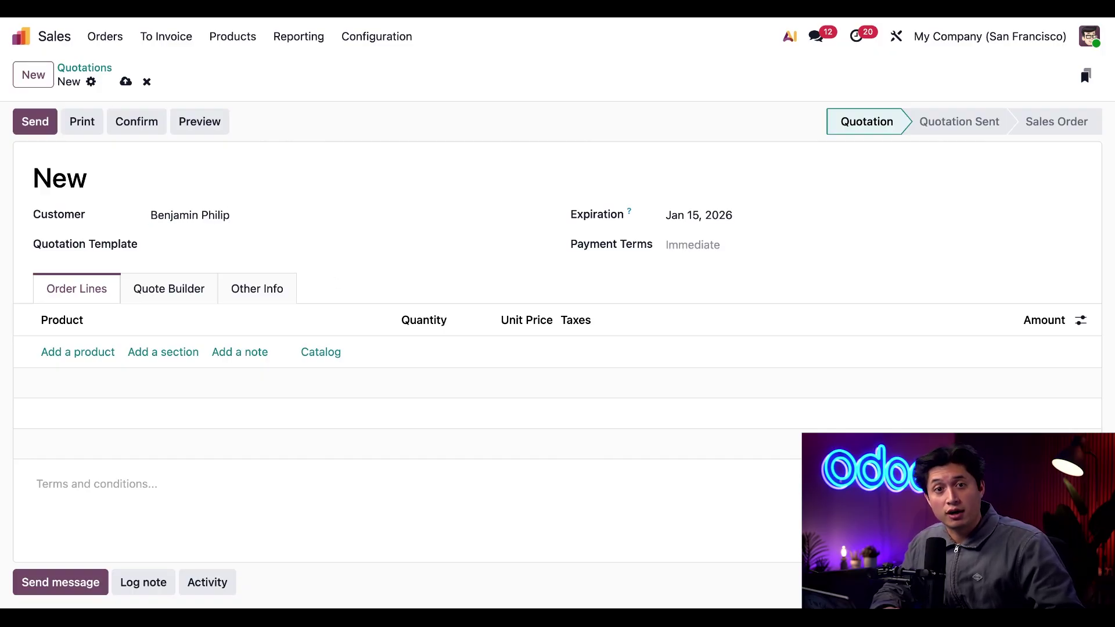
Add order lines for 2 Standing Desks and 1 Lubricant.
{"action": "left_click", "coordinate": [73, 353]}
{"action": "type", "text": "sta"}
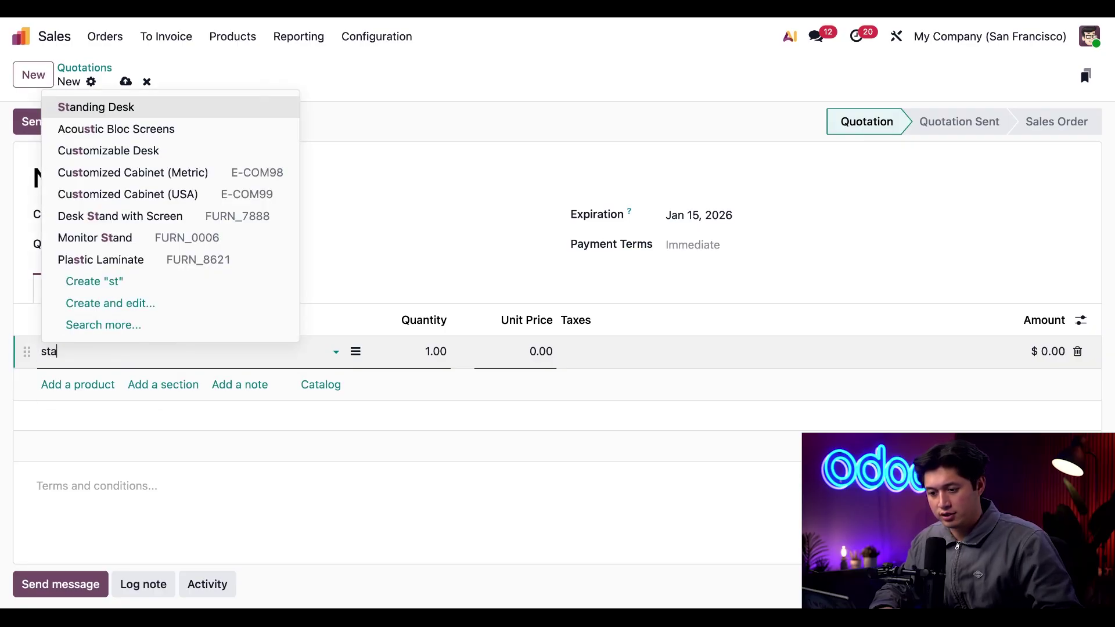
{"action": "left_click", "coordinate": [92, 172]}
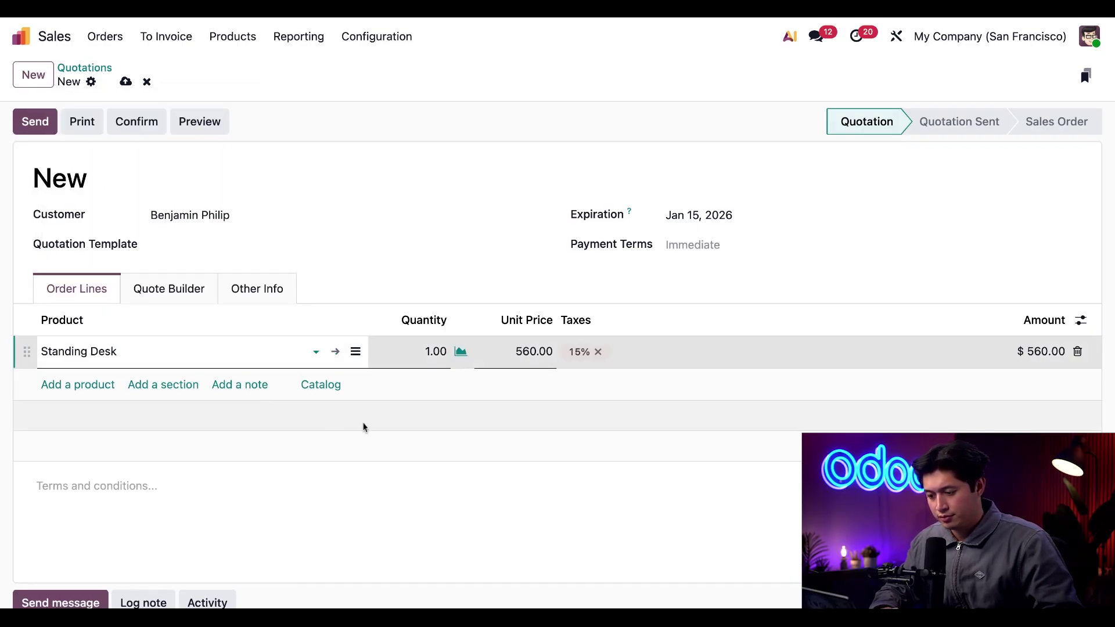
{"action": "key", "text": "Tab"}
{"action": "type", "text": "2"}
{"action": "left_click", "coordinate": [447, 494]}
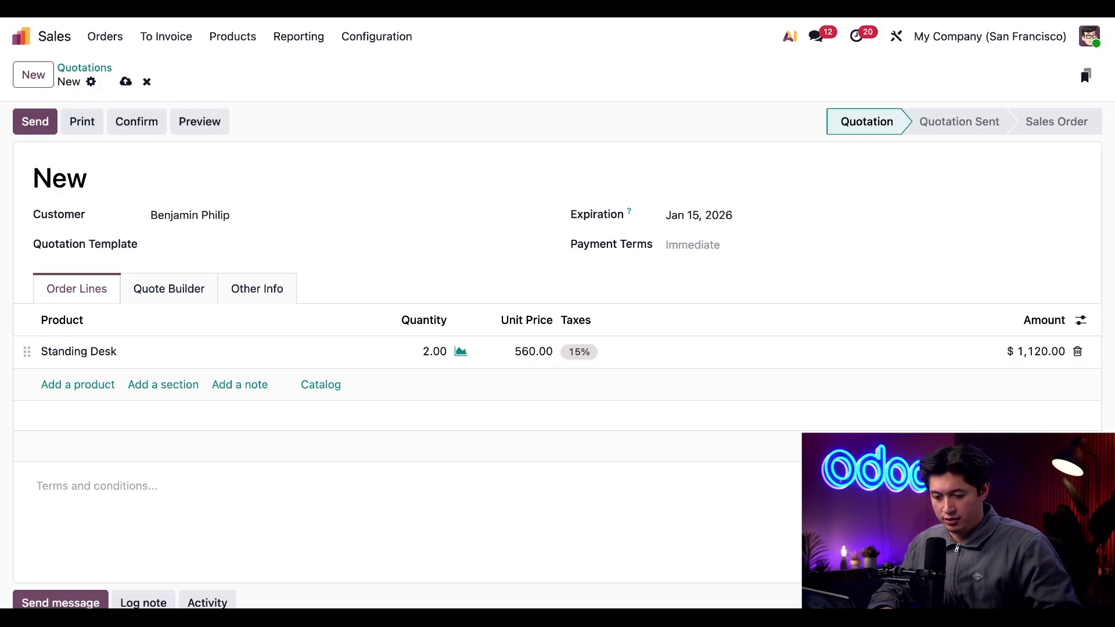
{"action": "left_click", "coordinate": [78, 386]}
{"action": "type", "text": "lu"}
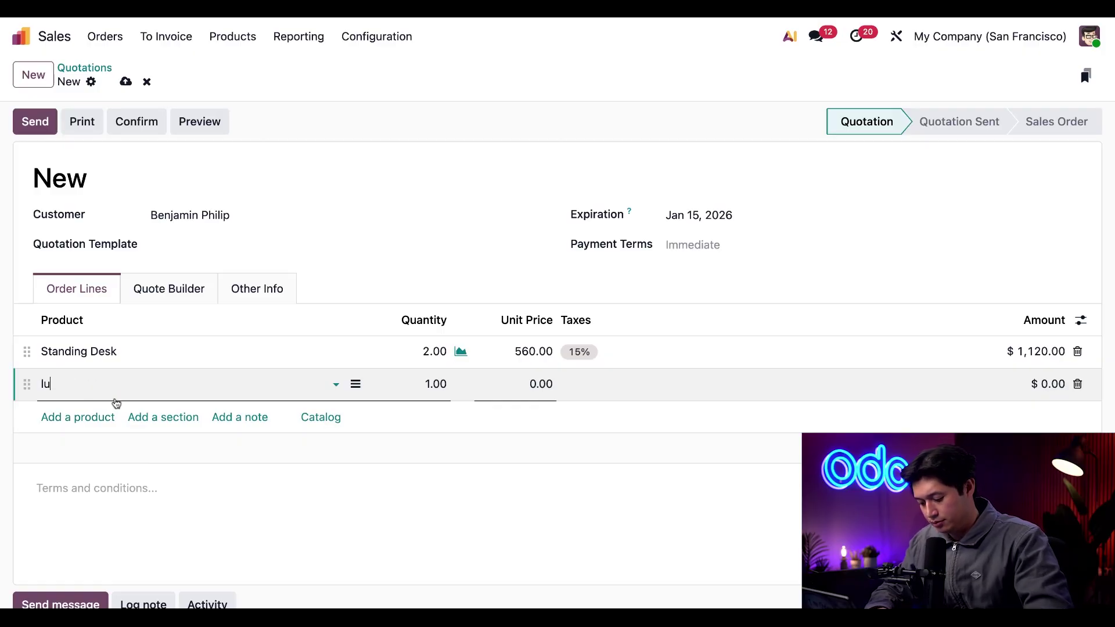
{"action": "type", "text": "b"}
{"action": "left_click", "coordinate": [115, 406]}
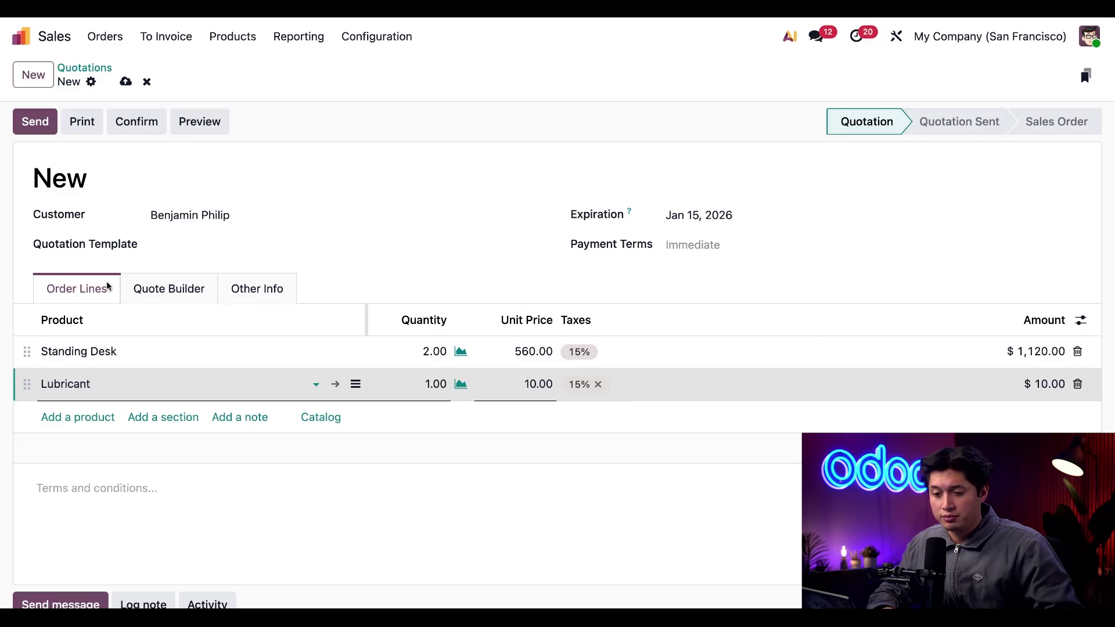
Confirm S00036 and open delivery WH/OUT/00066, which reserves LOT-0003, LOT-0002 and LOT1.
{"action": "left_click", "coordinate": [123, 121]}
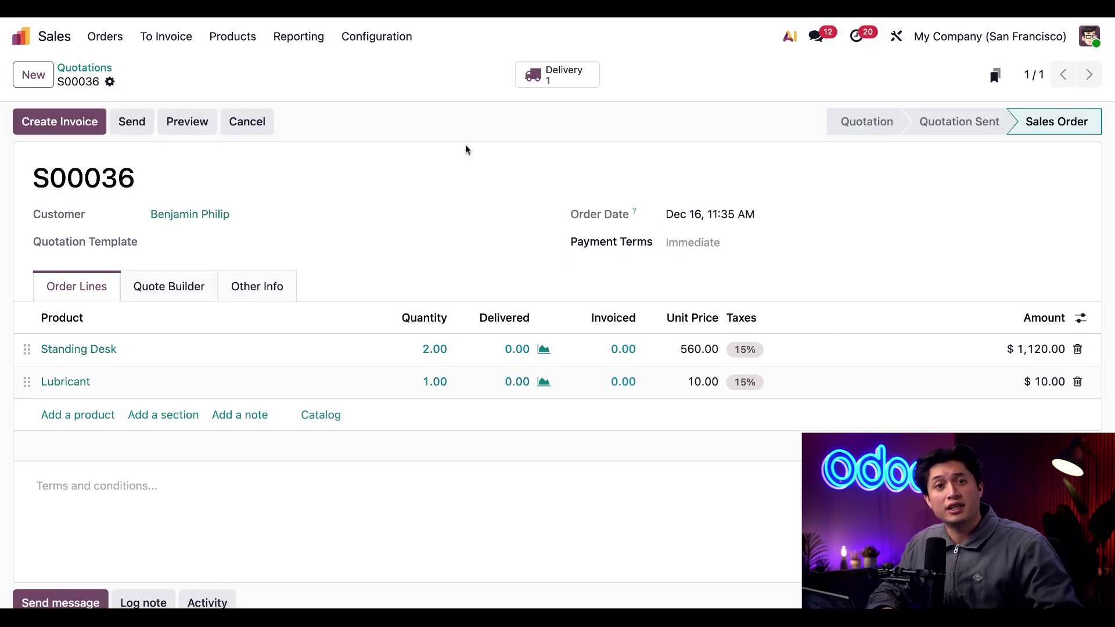
{"action": "left_click", "coordinate": [580, 80]}
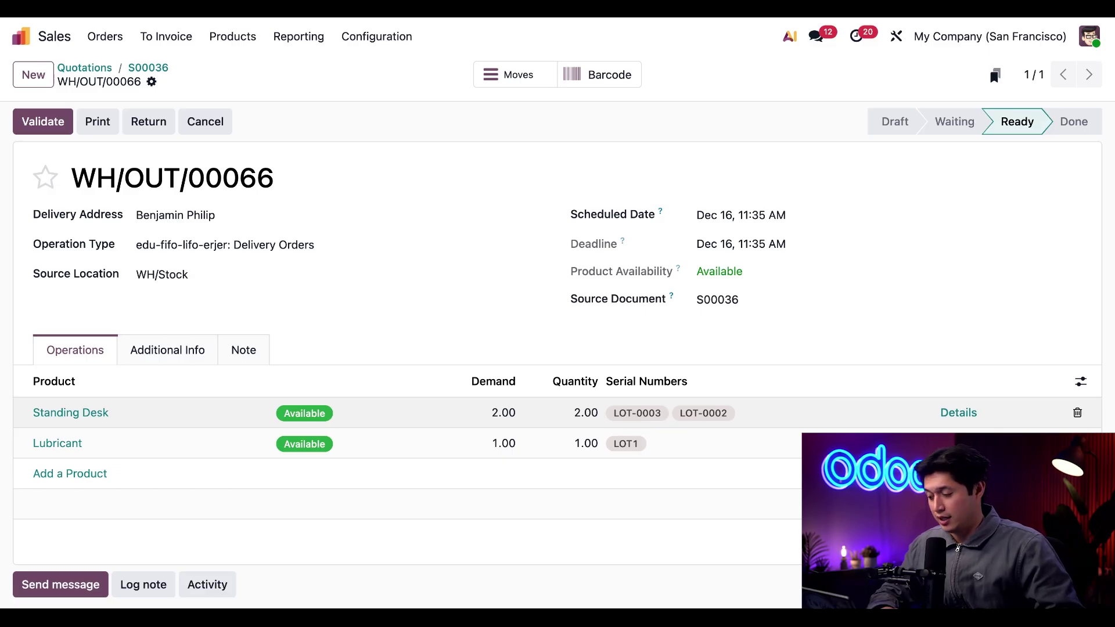
Open Standing Desk's detailed operations: 1.00 each of LOT-0003 and LOT-0002 from WH/Stock/Shelf D.
{"action": "left_click", "coordinate": [958, 412]}
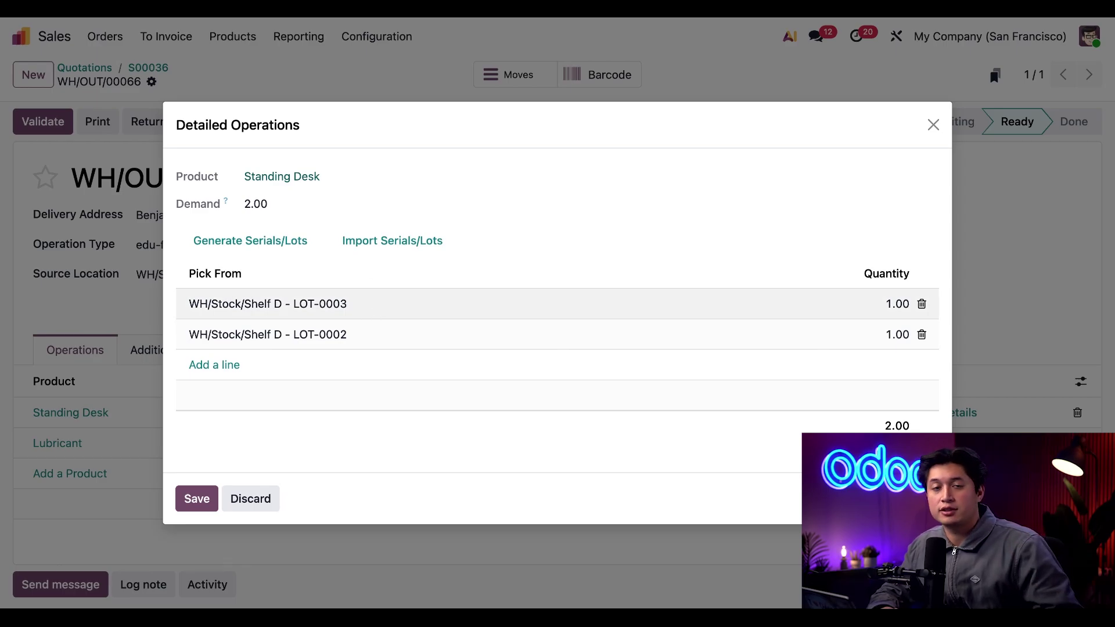
Close the Detailed Operations dialog to return to the WH/OUT/00066 delivery form.
{"action": "left_click", "coordinate": [932, 125]}
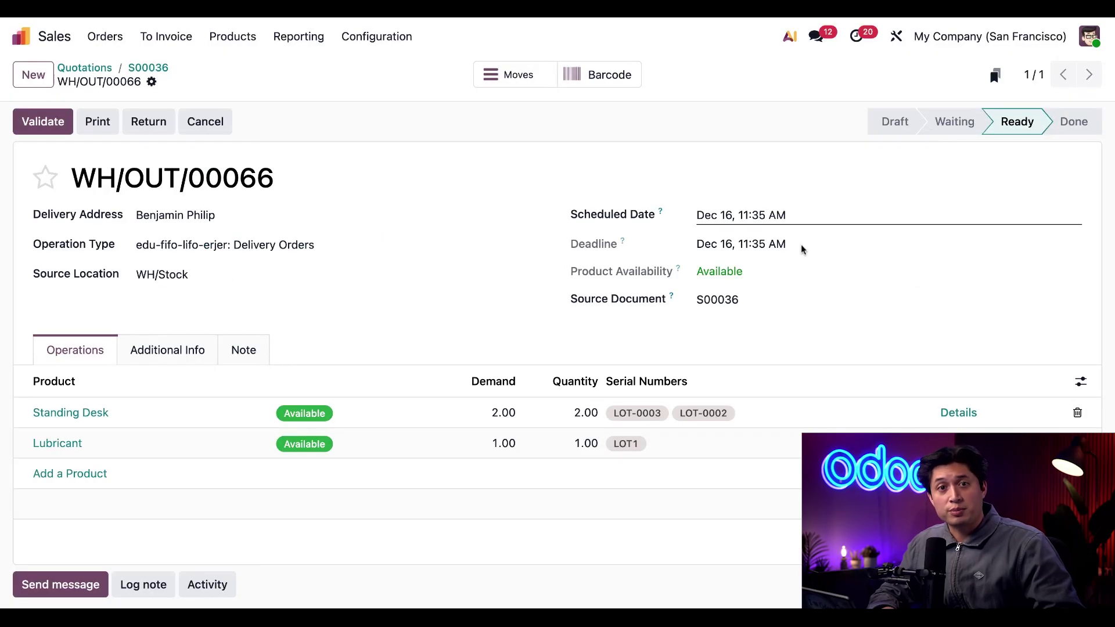